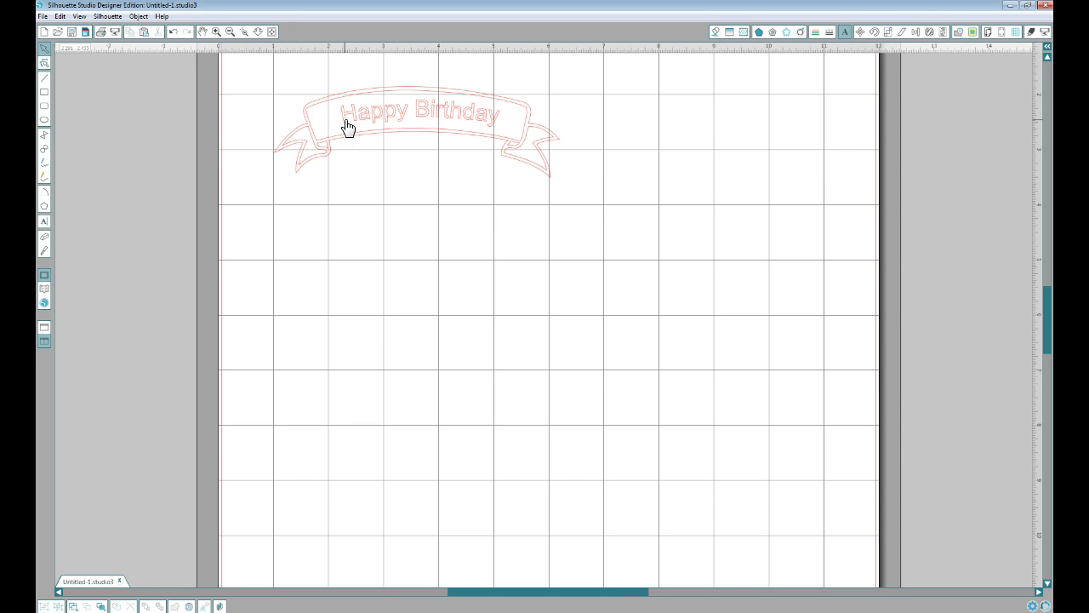
Step: Place the banner 2 design from My Library on the page
click(346, 126)
click(312, 289)
click(169, 252)
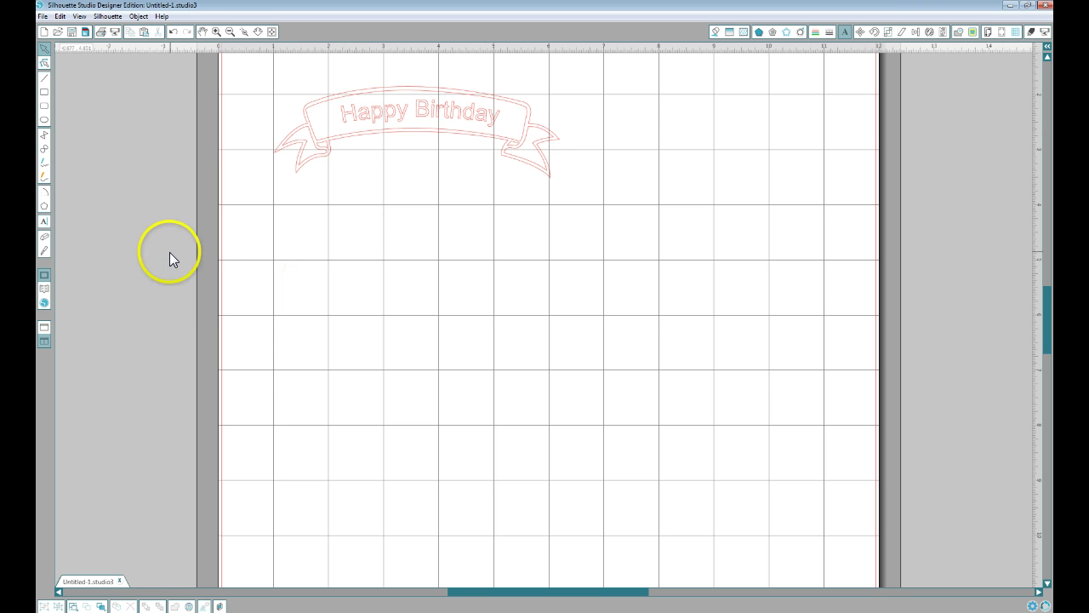
click(43, 291)
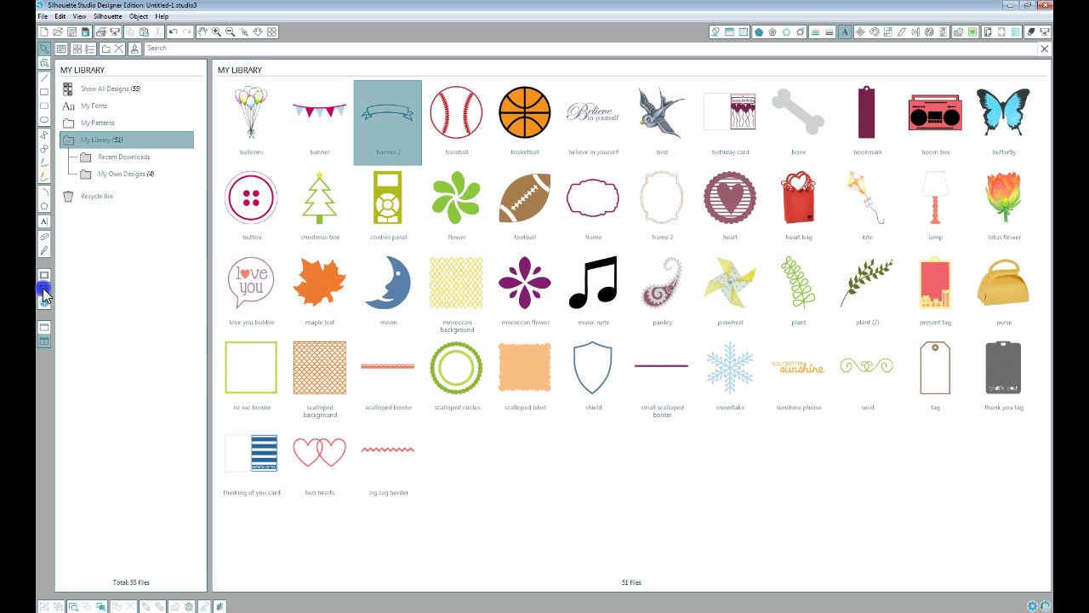
click(388, 119)
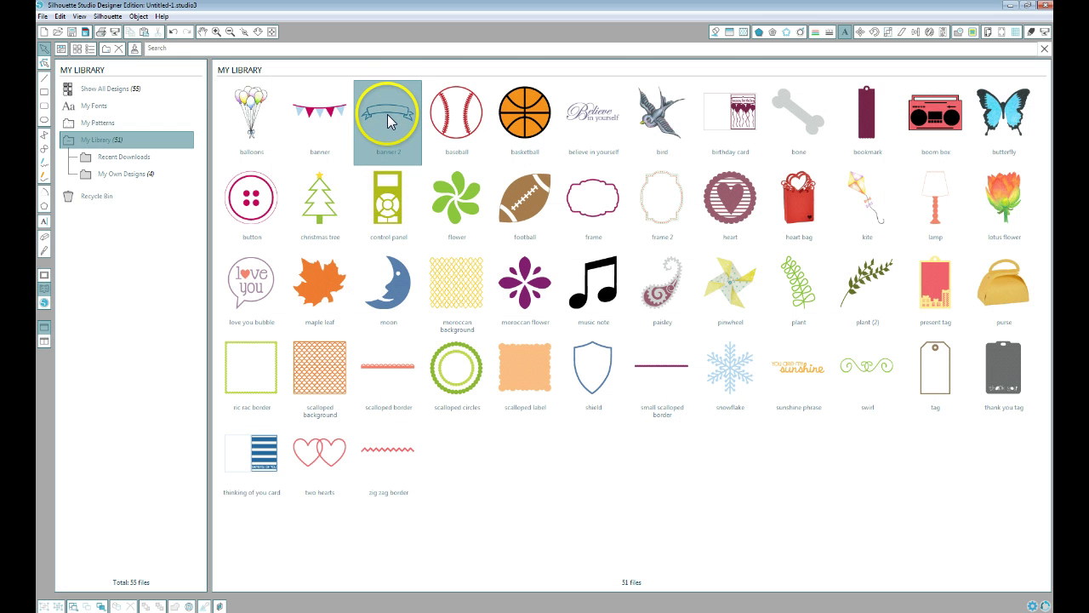
double_click(388, 119)
Step: Move the new banner 2 left, beneath the Happy Birthday banner
click(479, 442)
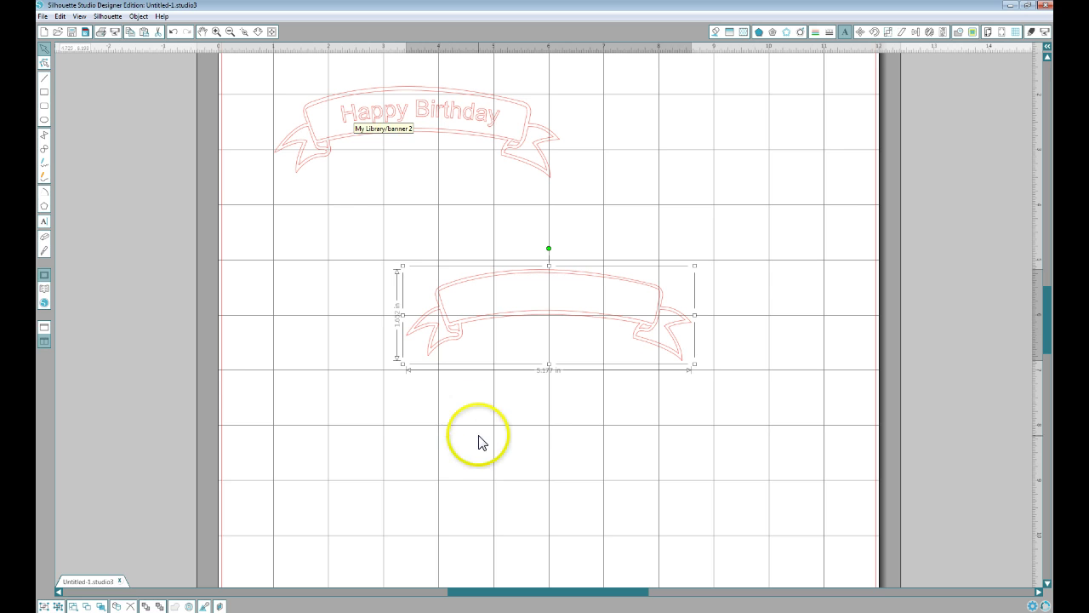
click(479, 440)
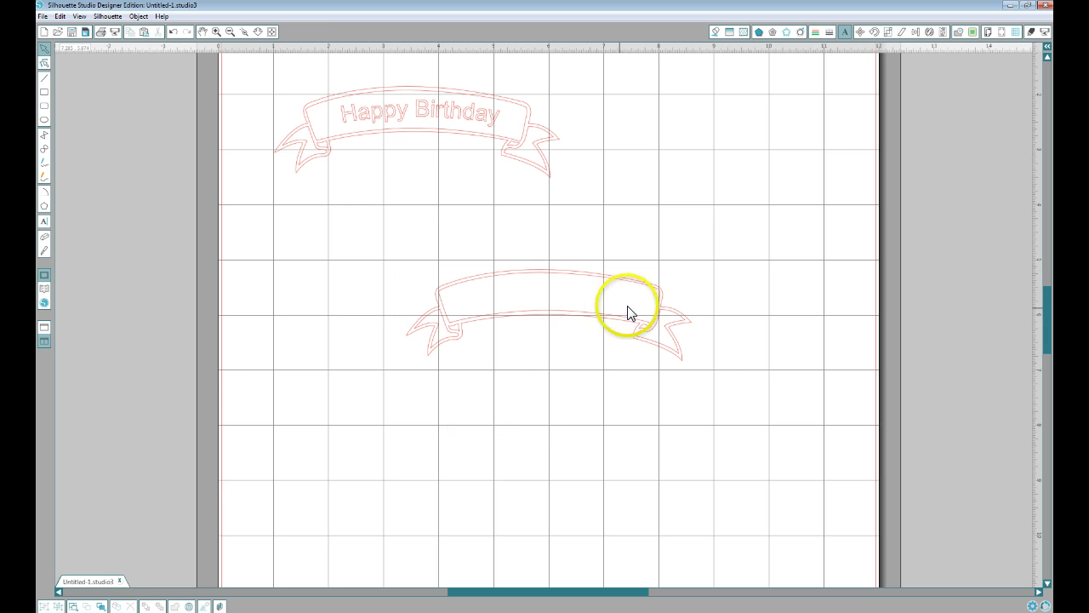
drag(648, 289, 554, 295)
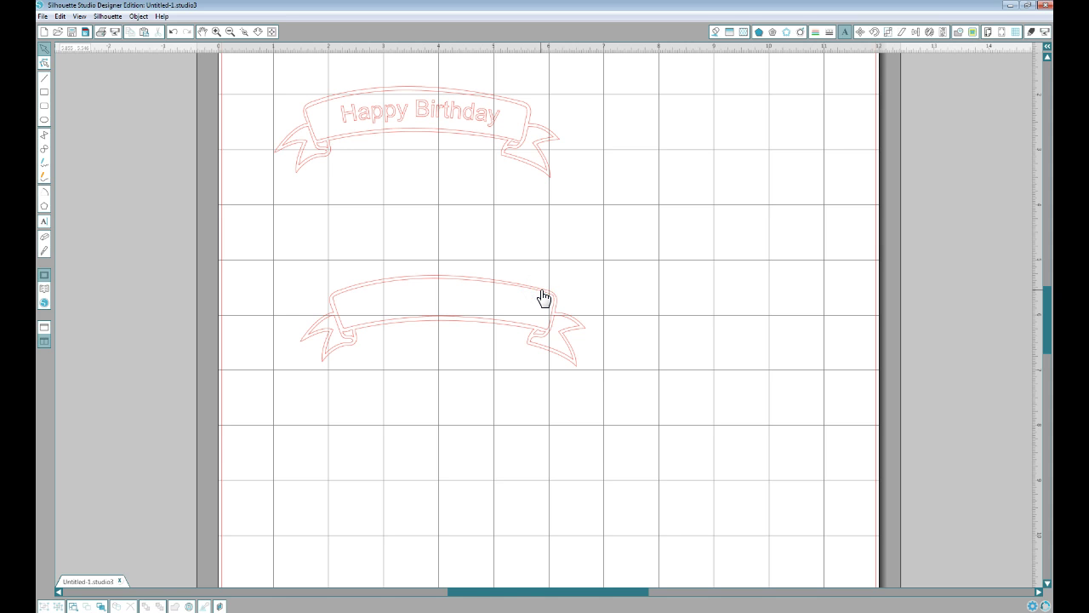
Step: Release the compound path and ungroup banner 2, then pull its curved middle band down
right_click(543, 296)
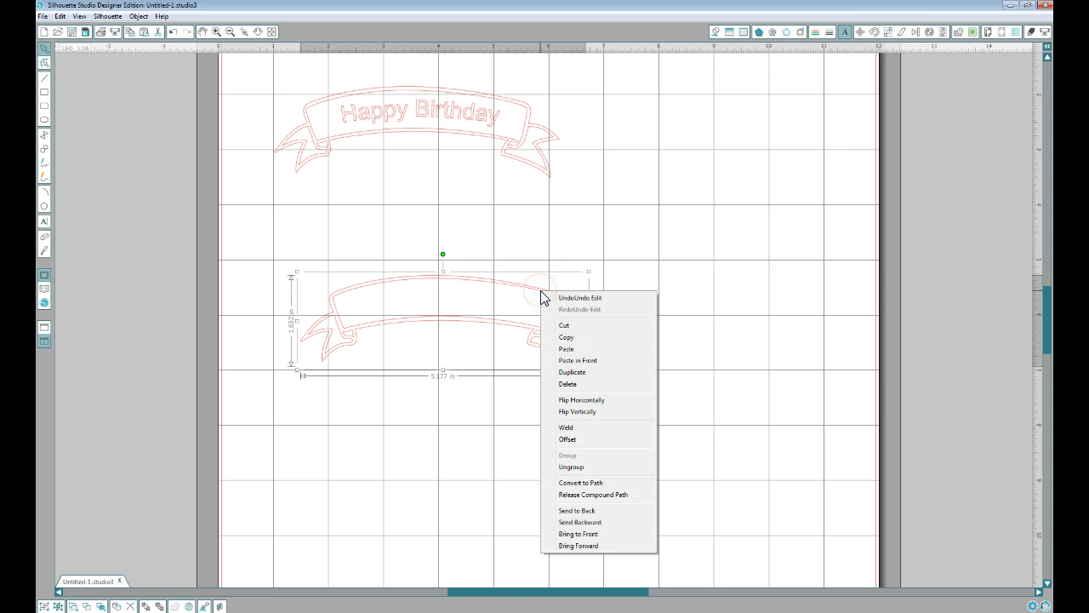
click(573, 493)
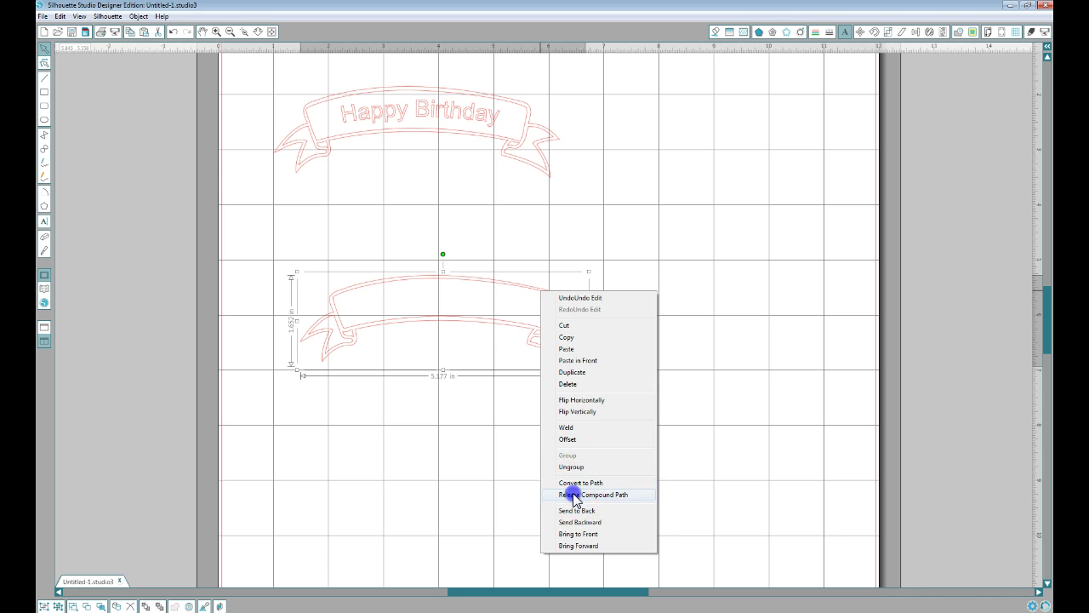
click(510, 284)
right_click(509, 288)
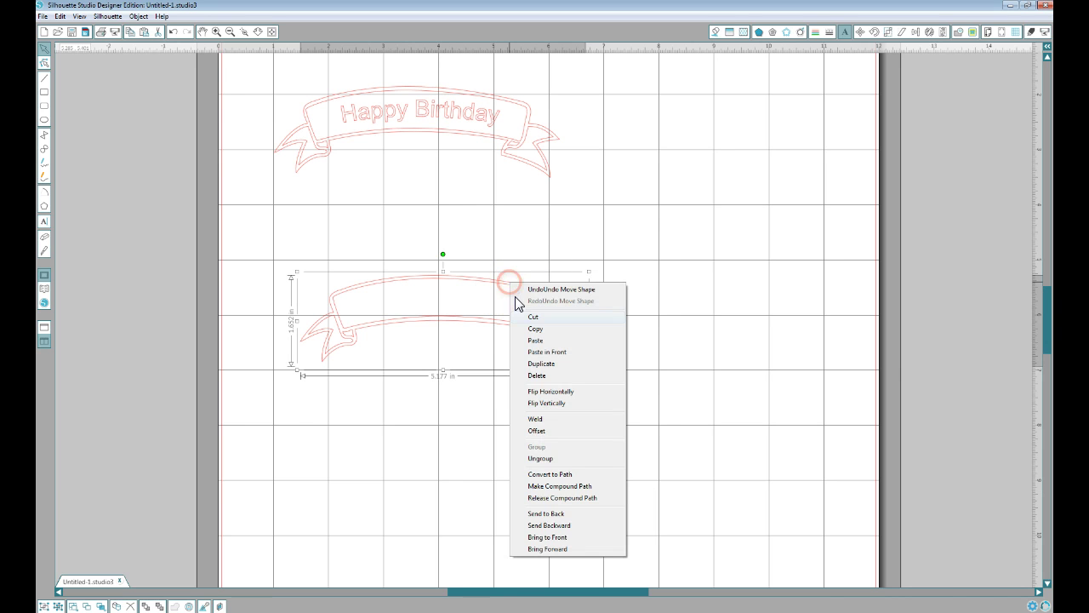
click(552, 457)
click(517, 416)
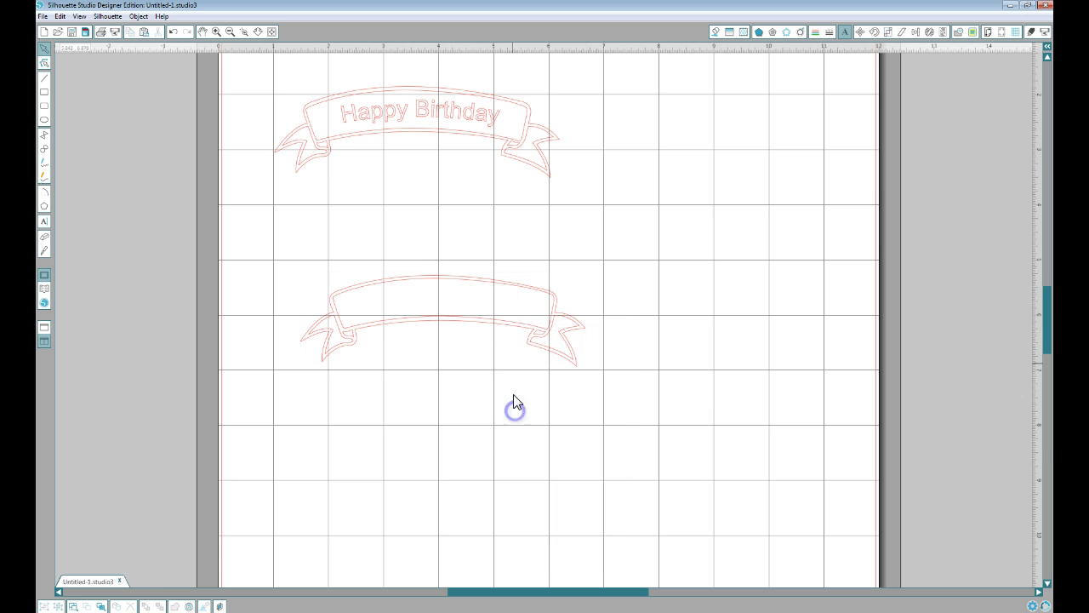
drag(506, 326, 508, 503)
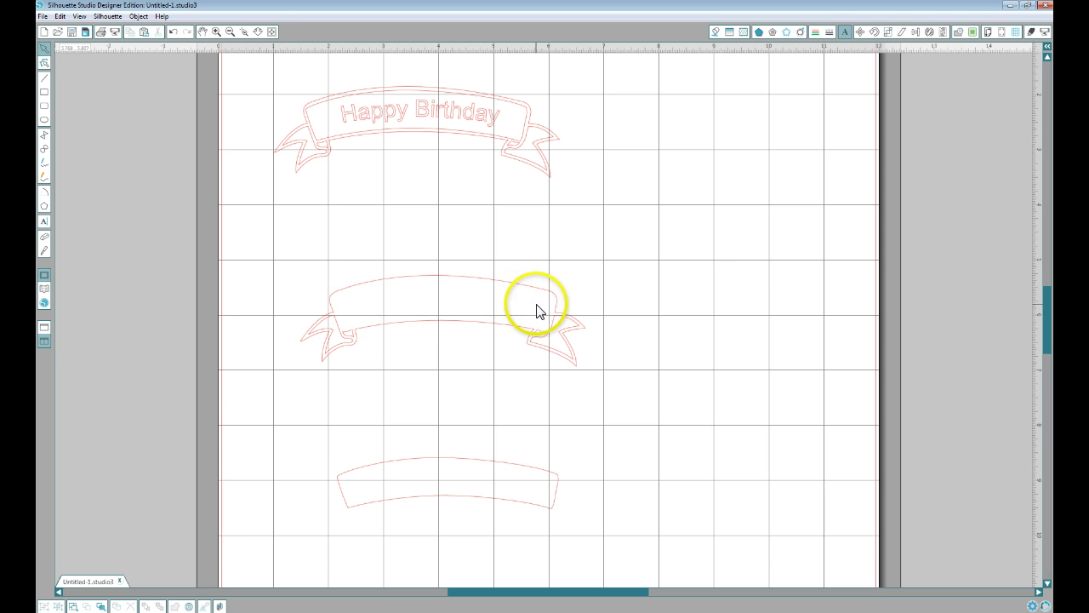
Step: Move the Happy Birthday text onto the lower banner, release its compound path and ungroup it
click(469, 125)
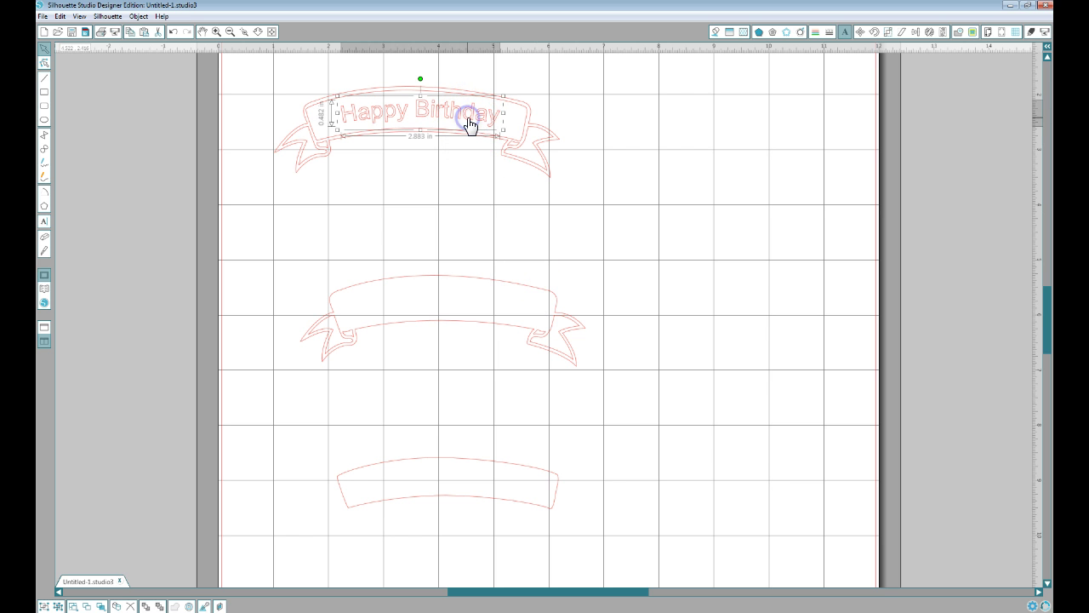
drag(471, 133, 494, 305)
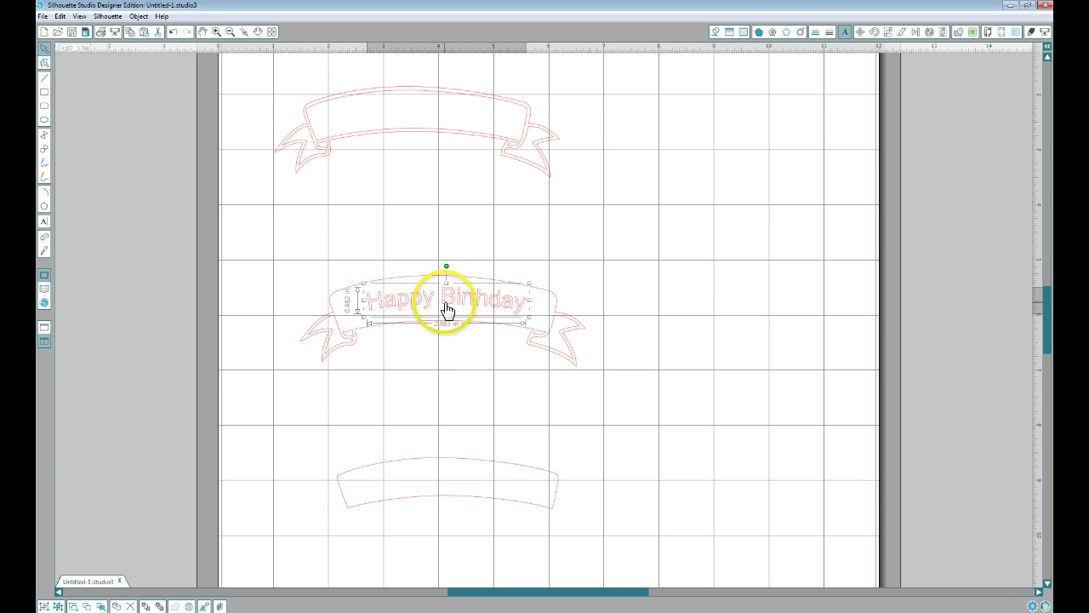
right_click(445, 304)
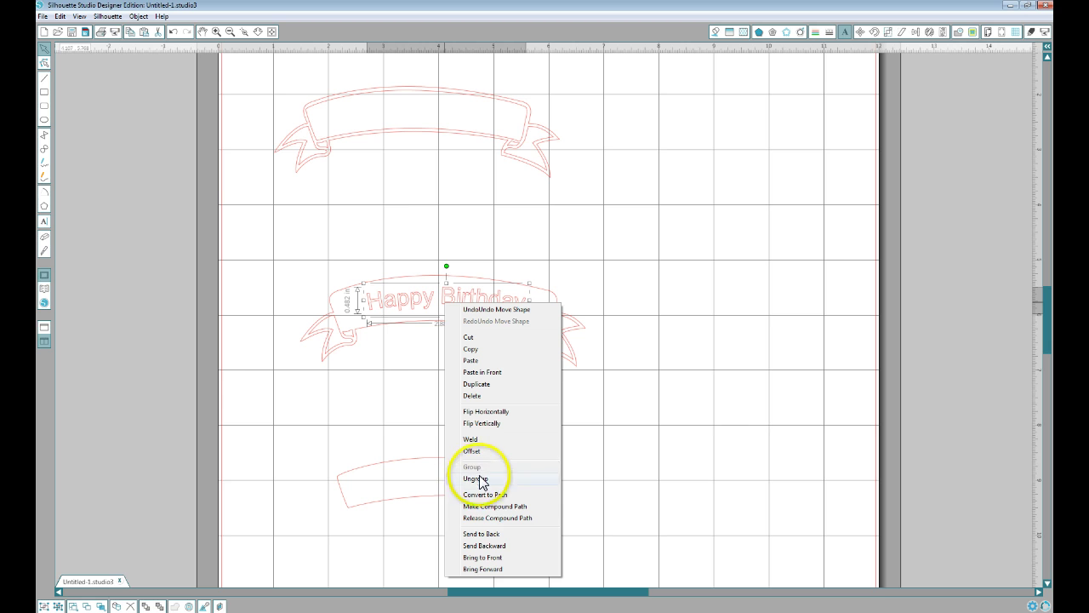
click(481, 517)
click(494, 314)
right_click(495, 314)
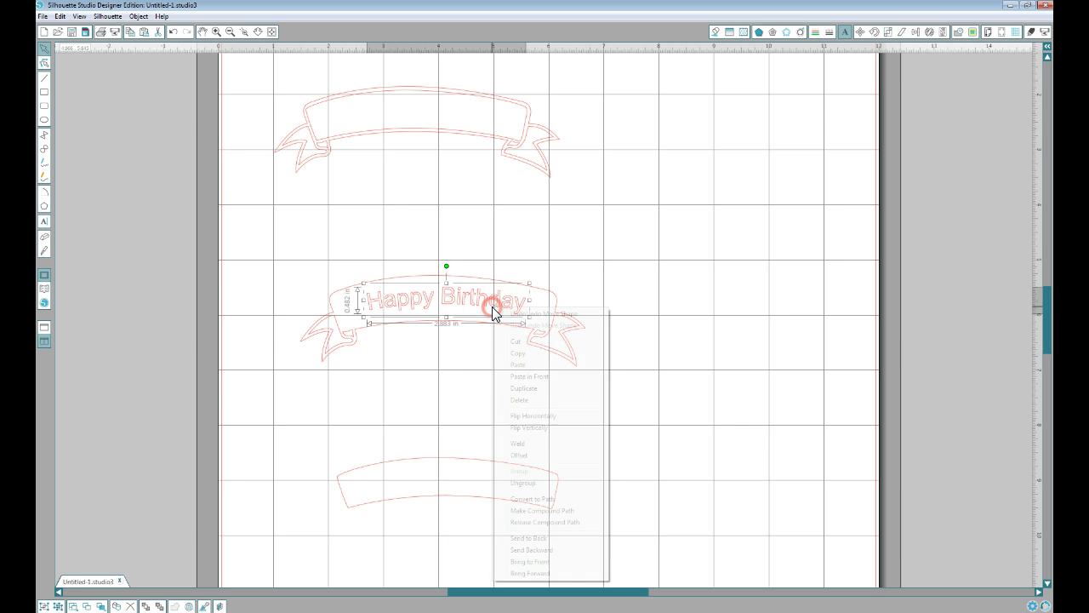
click(525, 483)
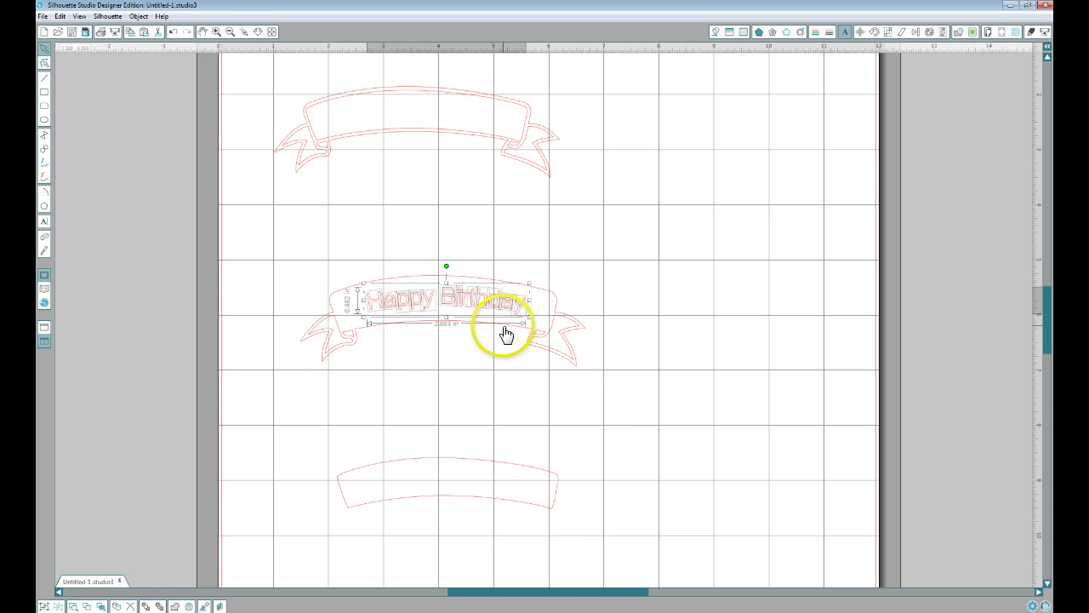
Step: Check that the letters of Birthday, including the B, select individually
click(505, 314)
click(509, 310)
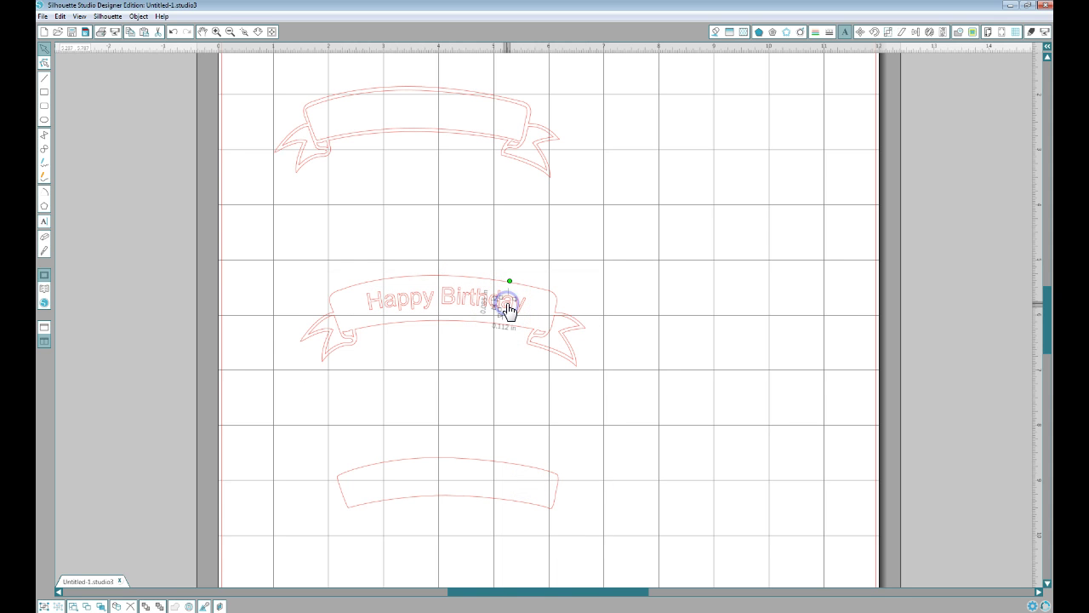
click(494, 308)
click(465, 309)
click(451, 308)
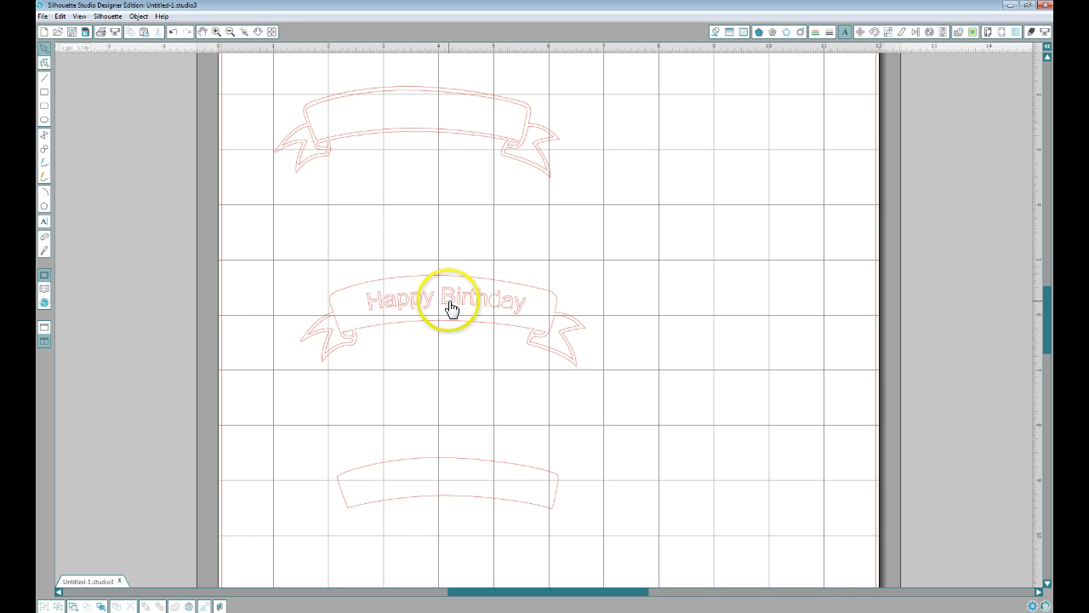
click(450, 304)
click(448, 300)
click(421, 306)
Step: Check that the letters of Happy, such as the a, are separate
click(406, 307)
click(399, 309)
click(391, 309)
click(391, 309)
click(407, 332)
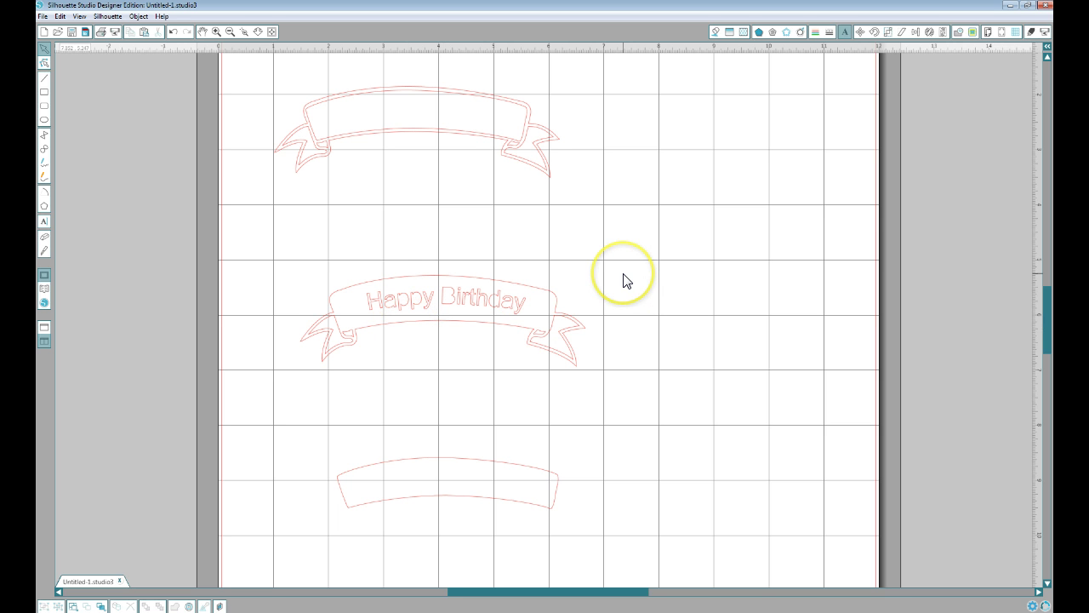
Step: Realign Birthday's final y and move all the Happy Birthday letters up below the top banner
click(372, 308)
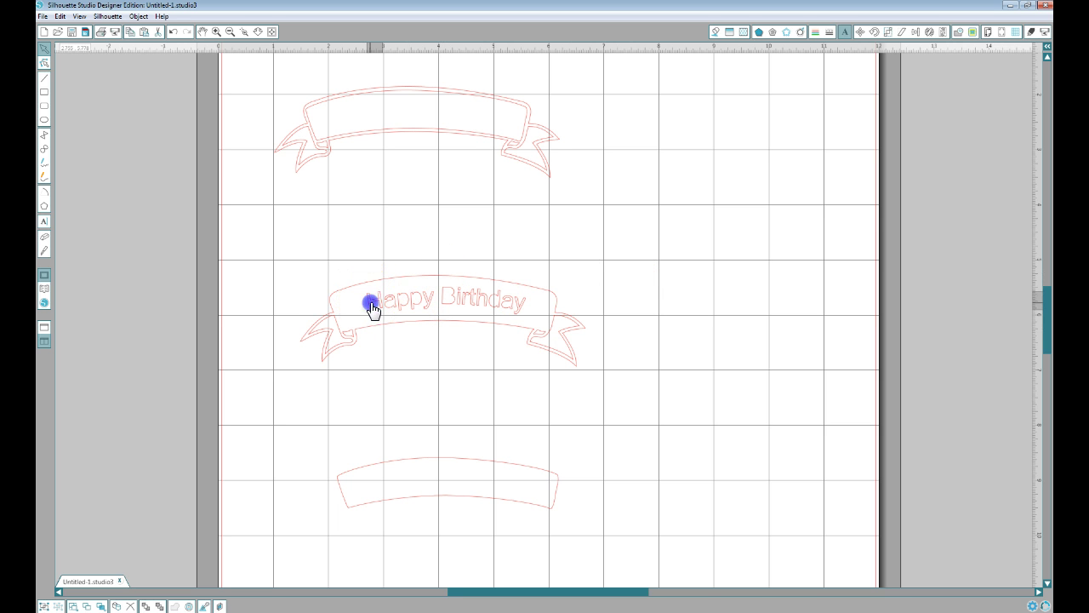
click(514, 303)
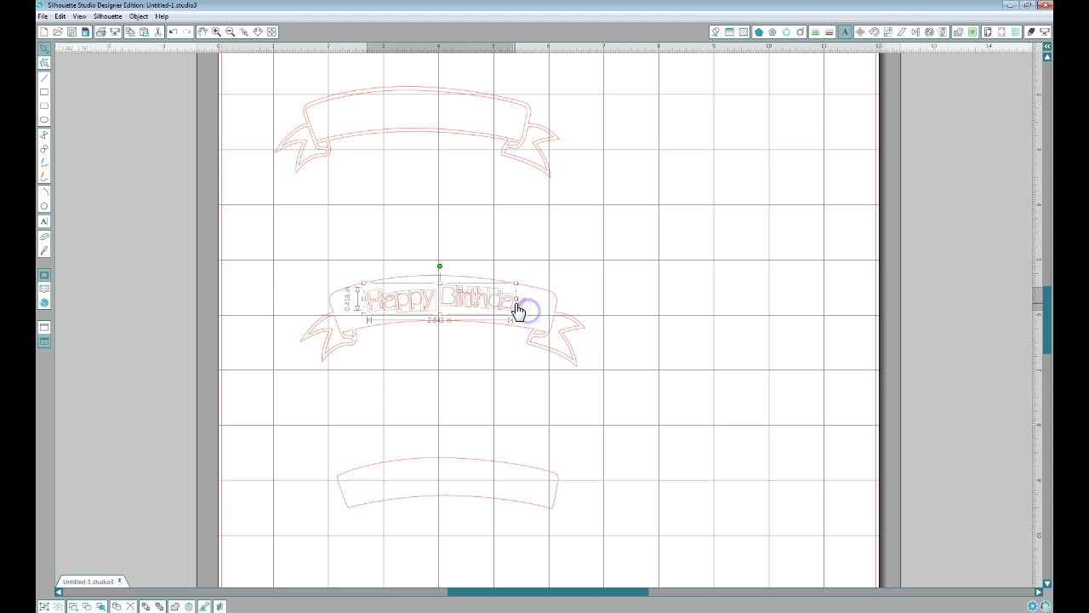
mouse_move(516, 308)
mouse_down()
mouse_move(491, 230)
mouse_move(516, 299)
mouse_up()
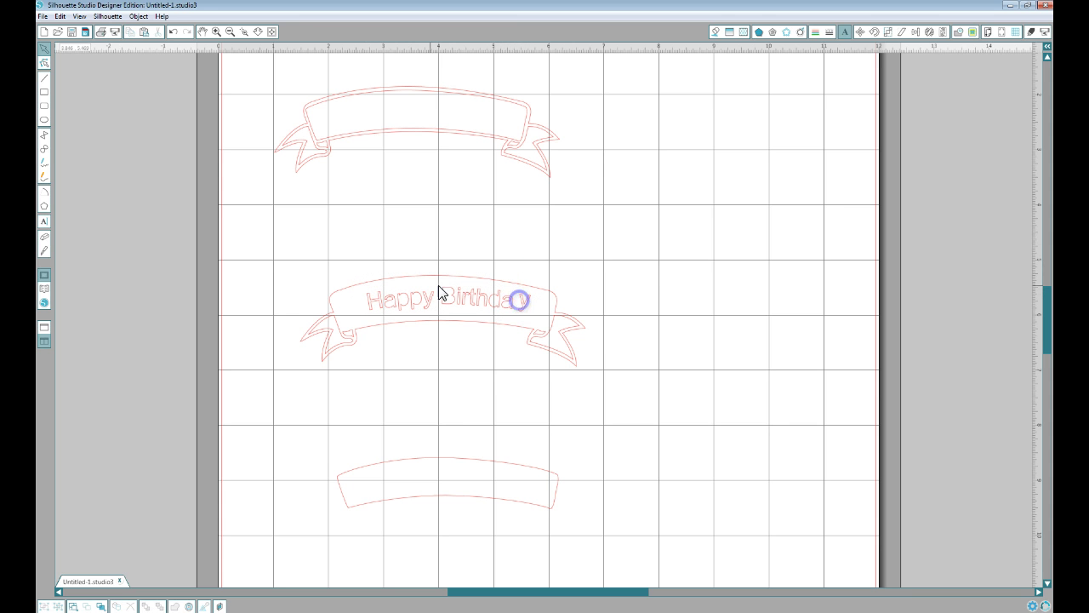
drag(372, 277, 468, 194)
click(373, 283)
drag(373, 283, 335, 187)
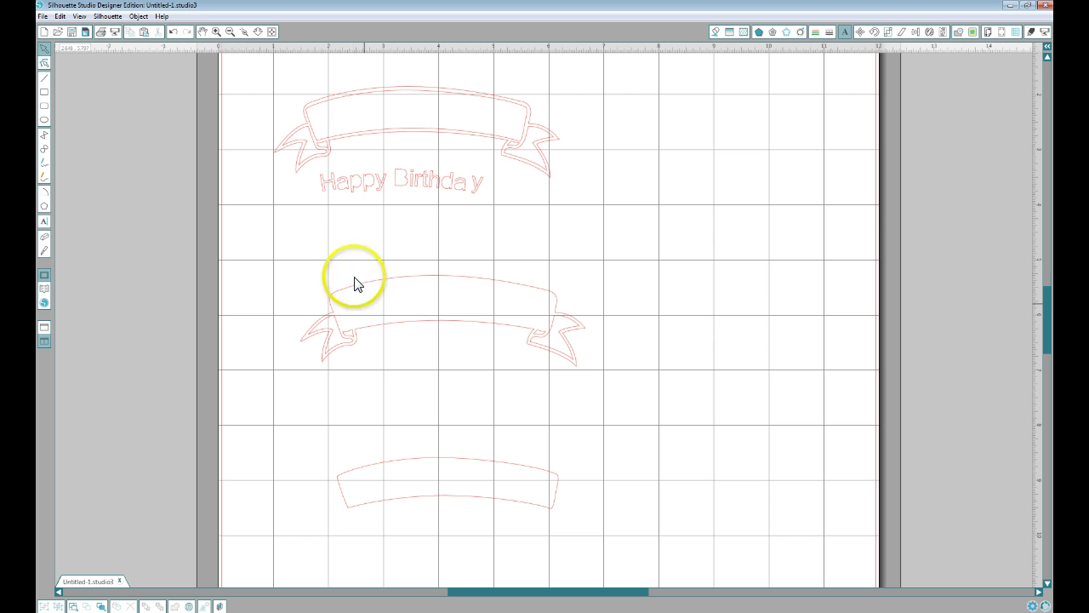
Step: Set the text font to STENCIL
click(43, 220)
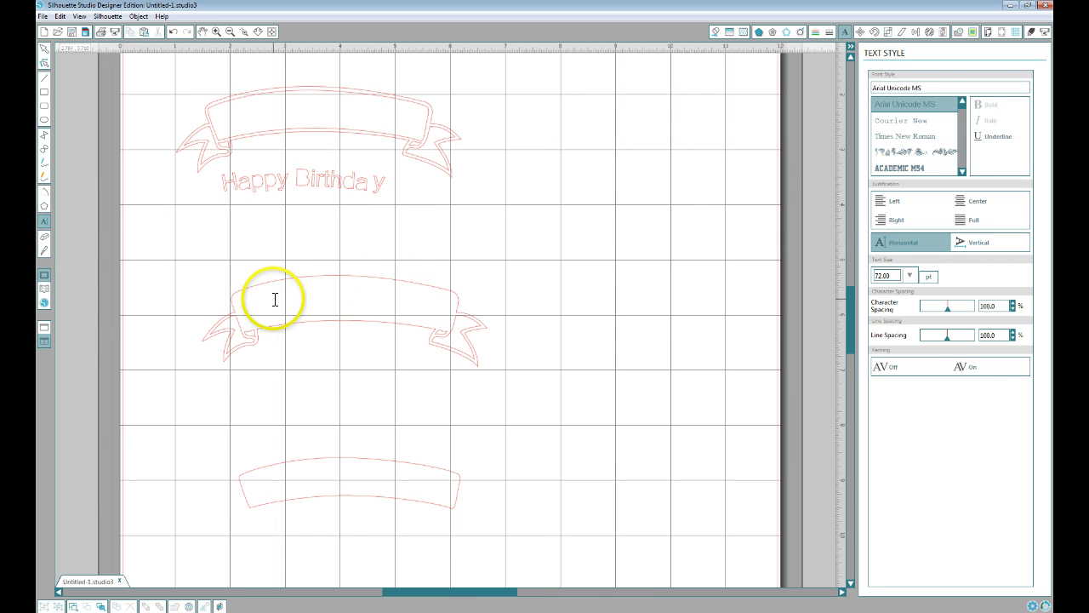
drag(923, 86, 865, 94)
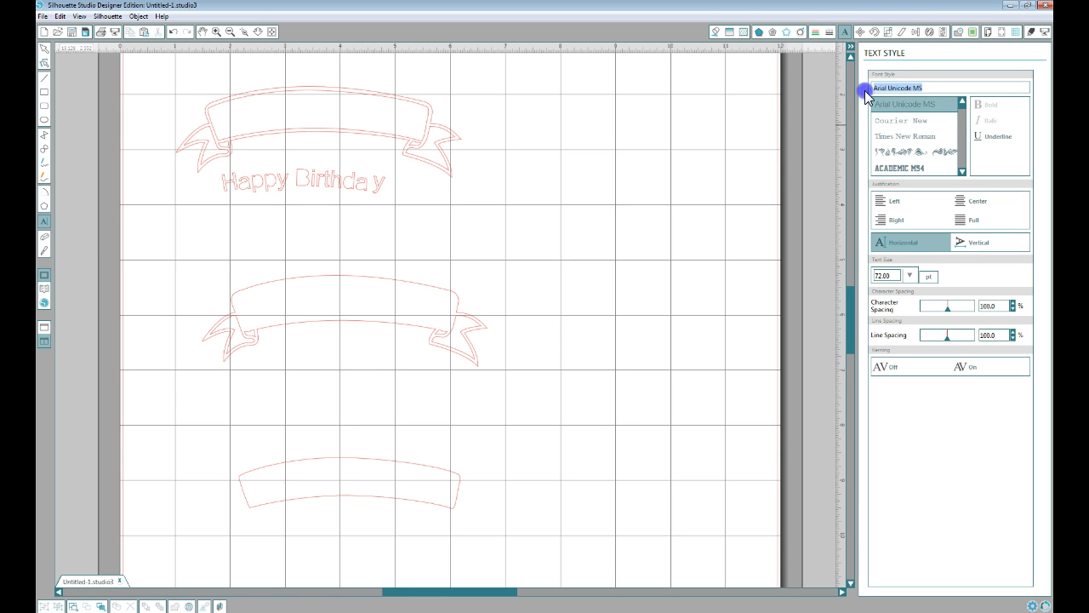
text(stencil)
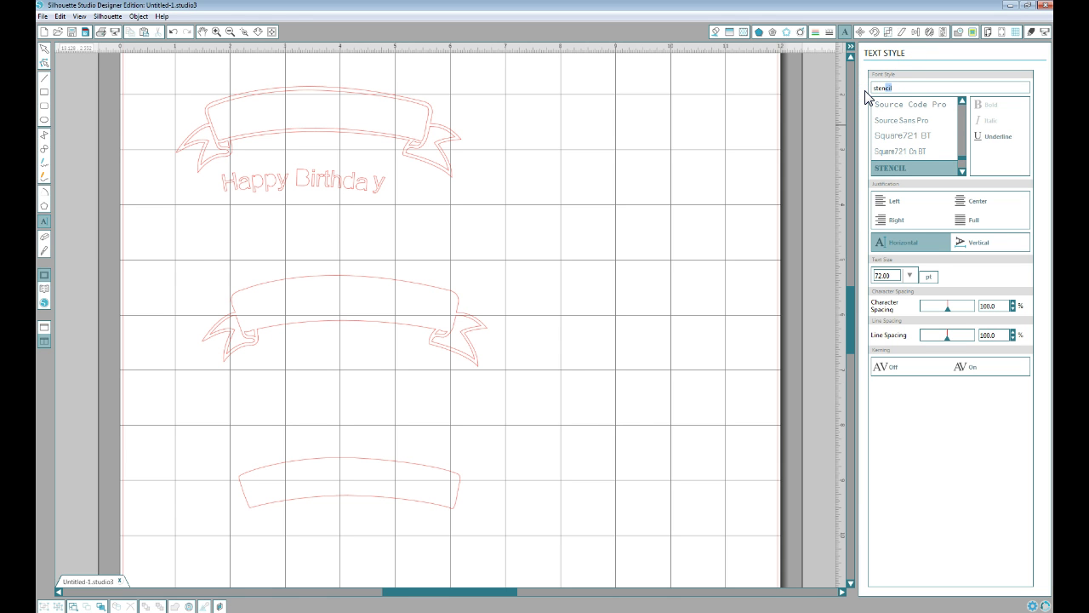
click(883, 173)
Step: Type HAPPY BIRTHDAY across the middle banner
click(273, 306)
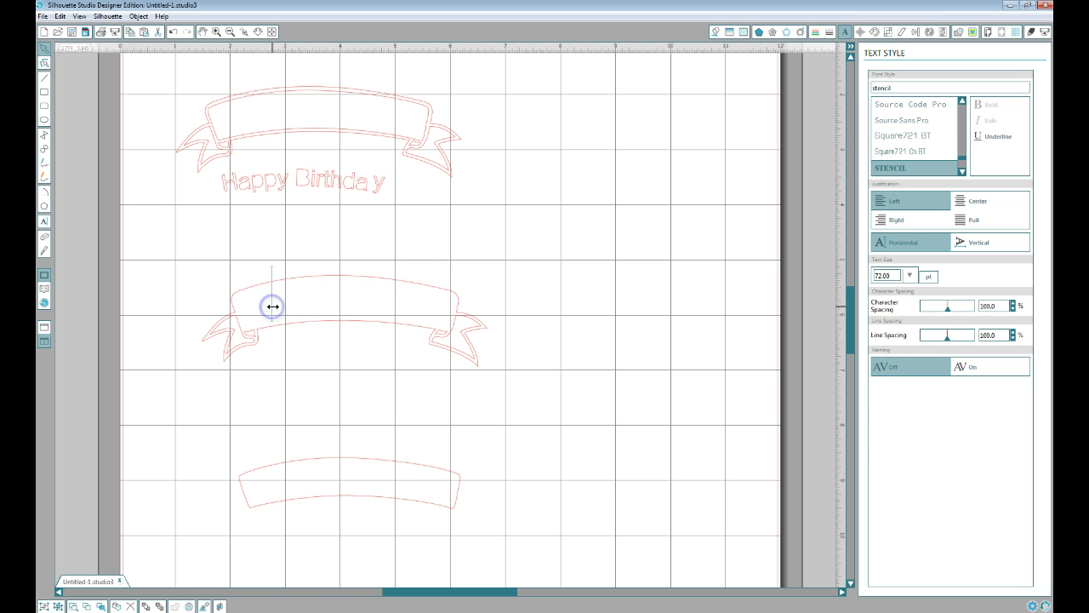
text(HAPPY)
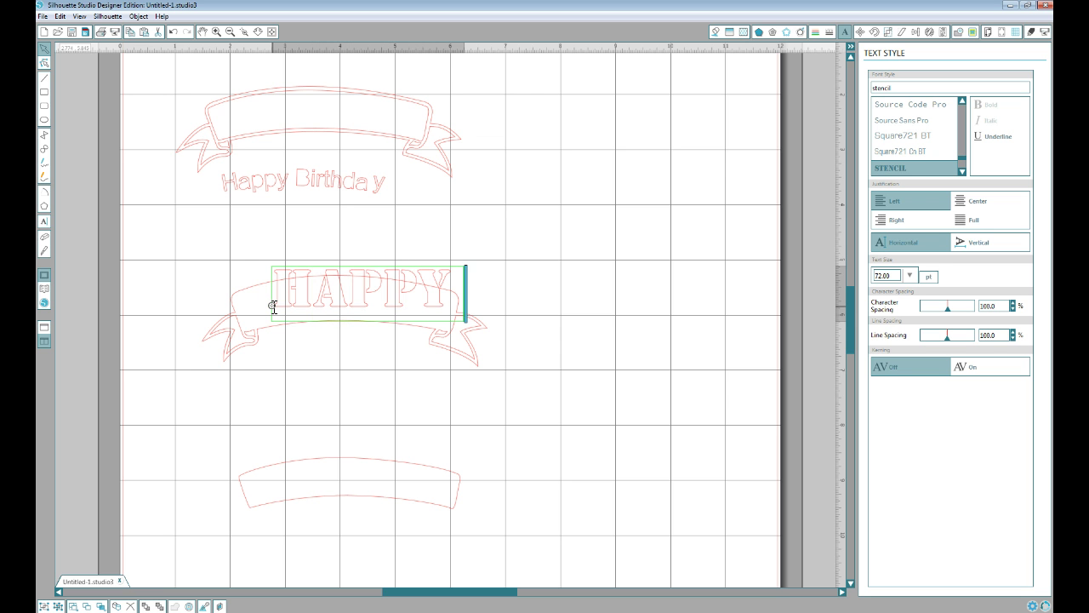
text( BIRTHDAY)
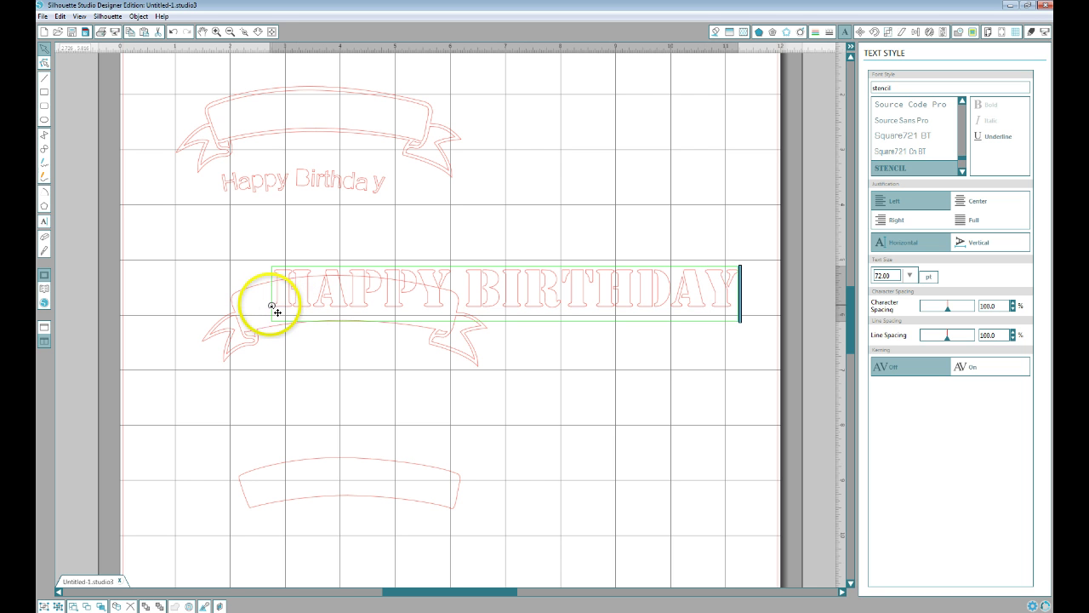
double_click(881, 275)
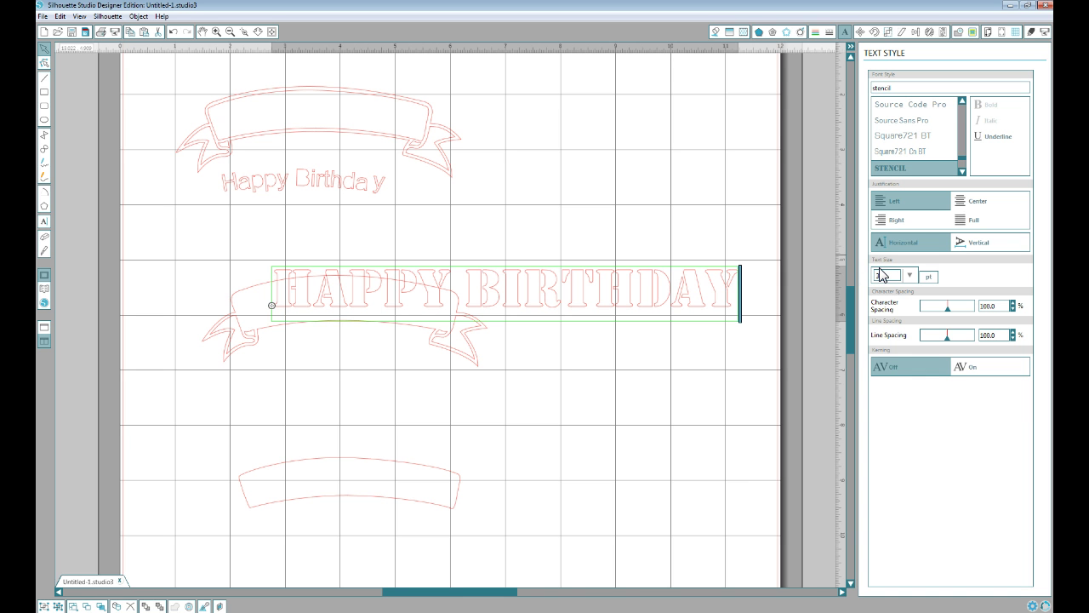
Step: Resize the Stencil HAPPY BIRTHDAY text to 30 pt
click(901, 273)
click(737, 287)
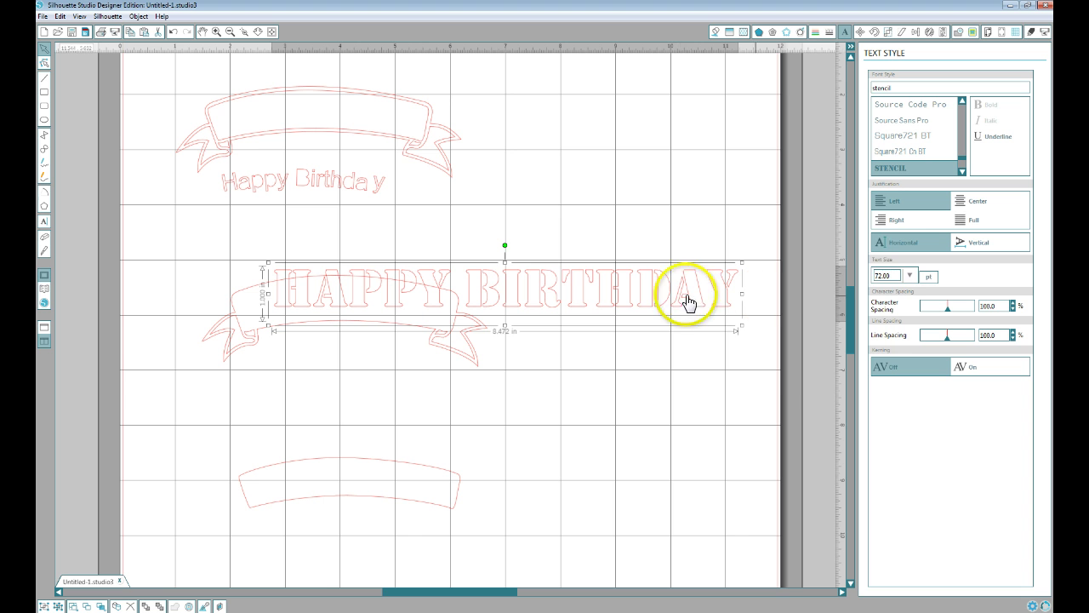
drag(890, 275, 866, 276)
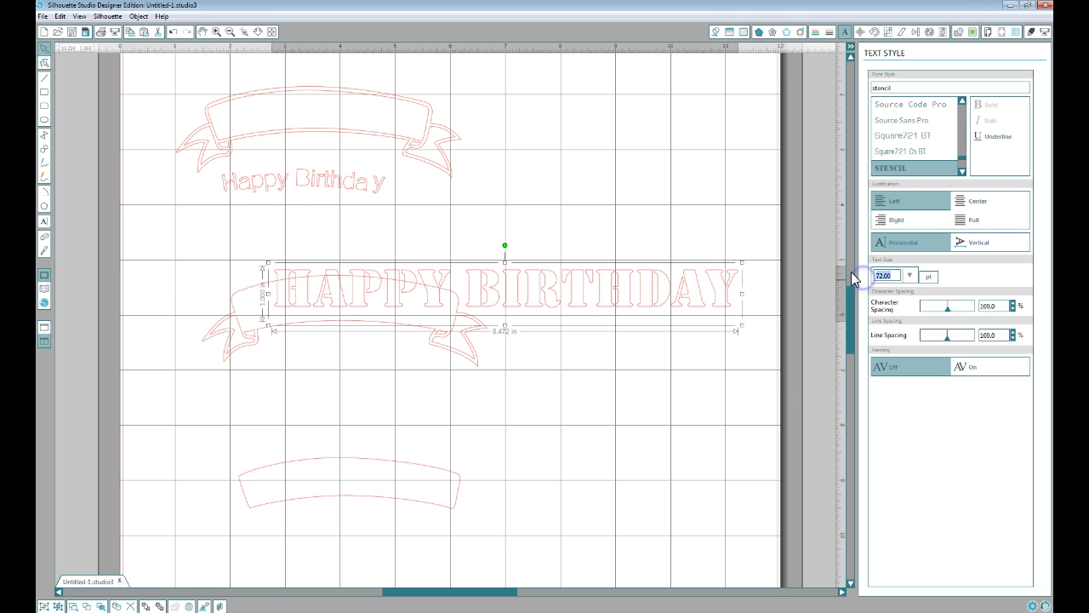
text(30)
key(Return)
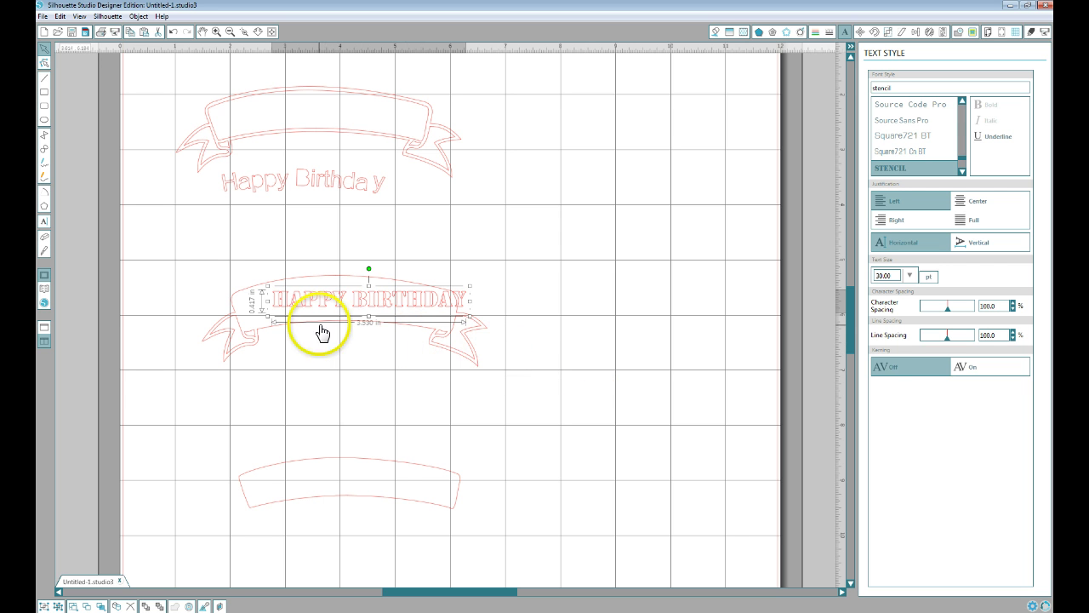
click(362, 299)
click(361, 300)
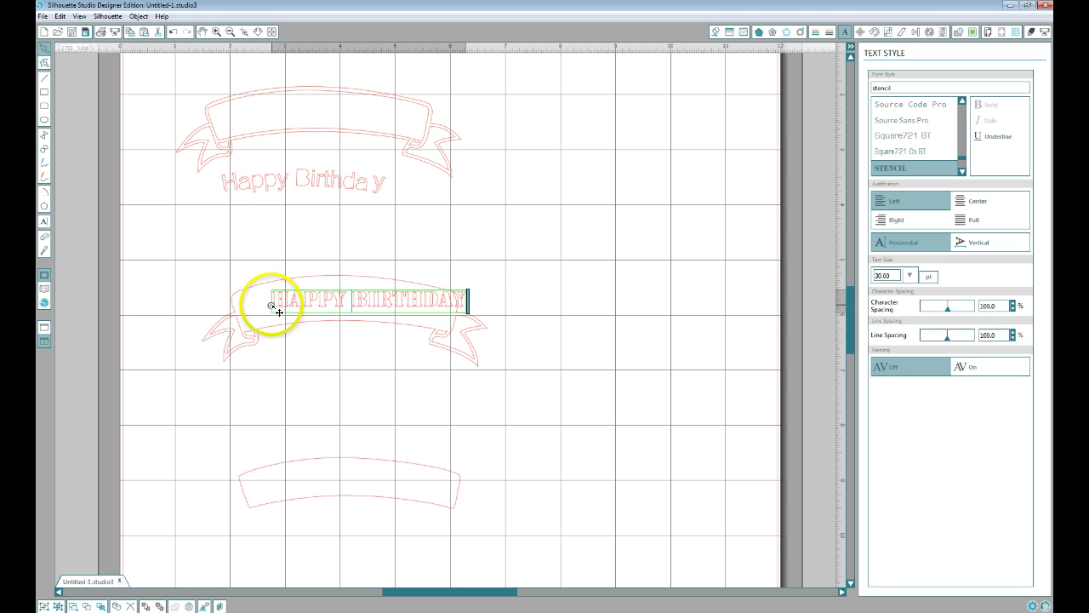
Step: Attach the HAPPY BIRTHDAY text along the bottom curved band
drag(278, 312, 254, 467)
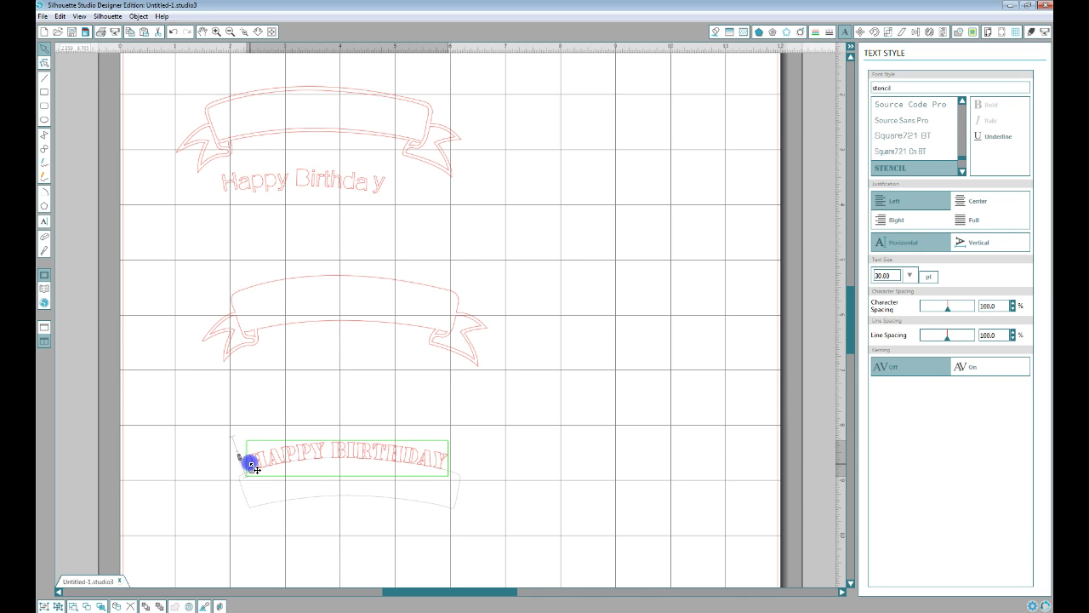
drag(251, 463, 252, 467)
click(369, 453)
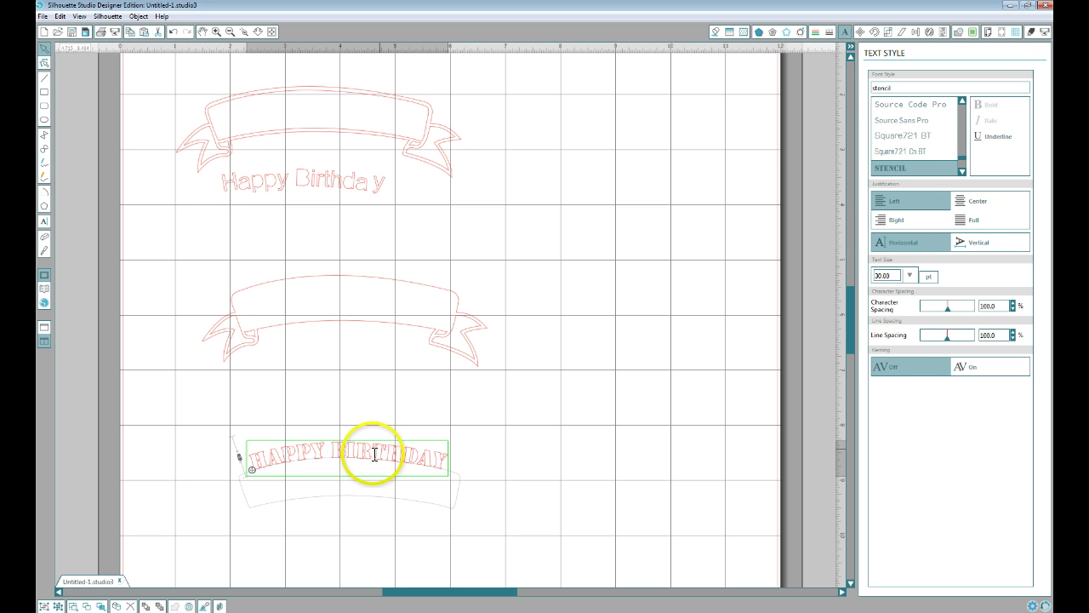
Step: Convert the curved text to paths and move it up into the middle banner
right_click(376, 452)
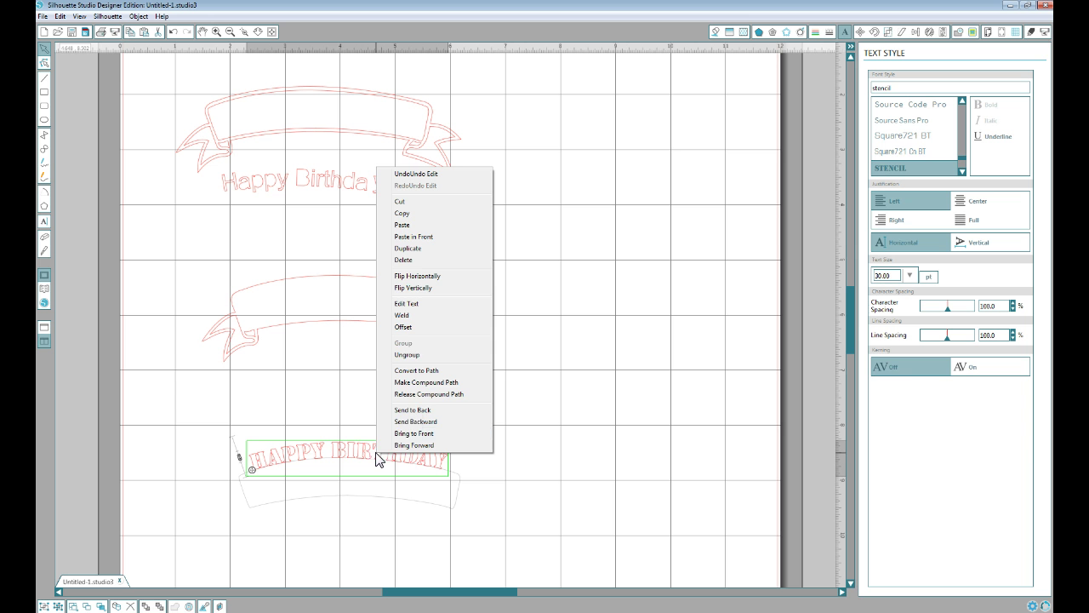
click(402, 372)
drag(389, 451, 407, 314)
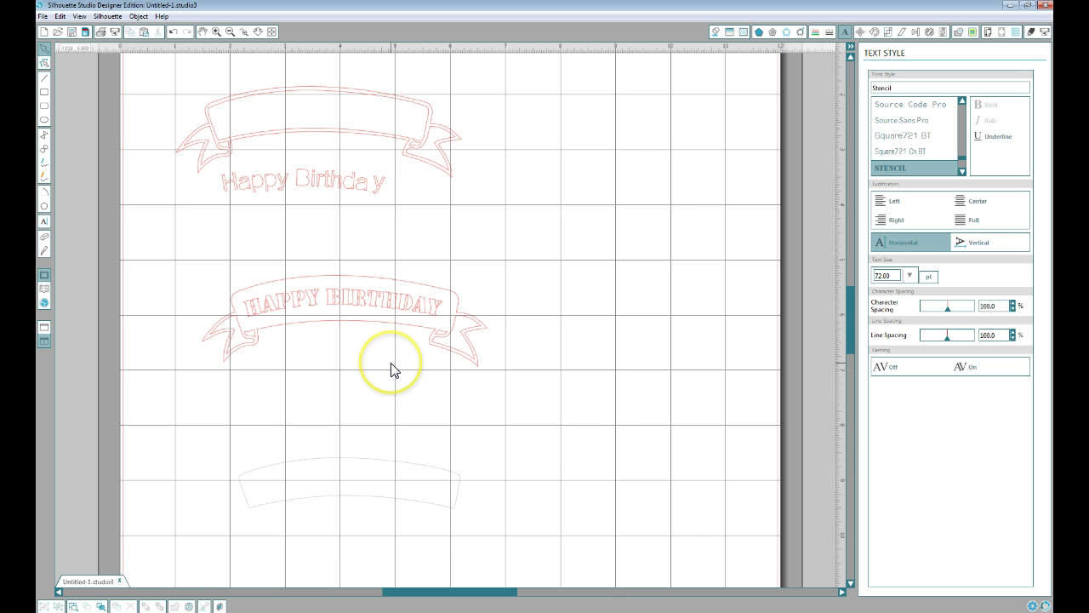
Step: Release the compound path of the lettered banner and text, then nudge it slightly right
click(182, 270)
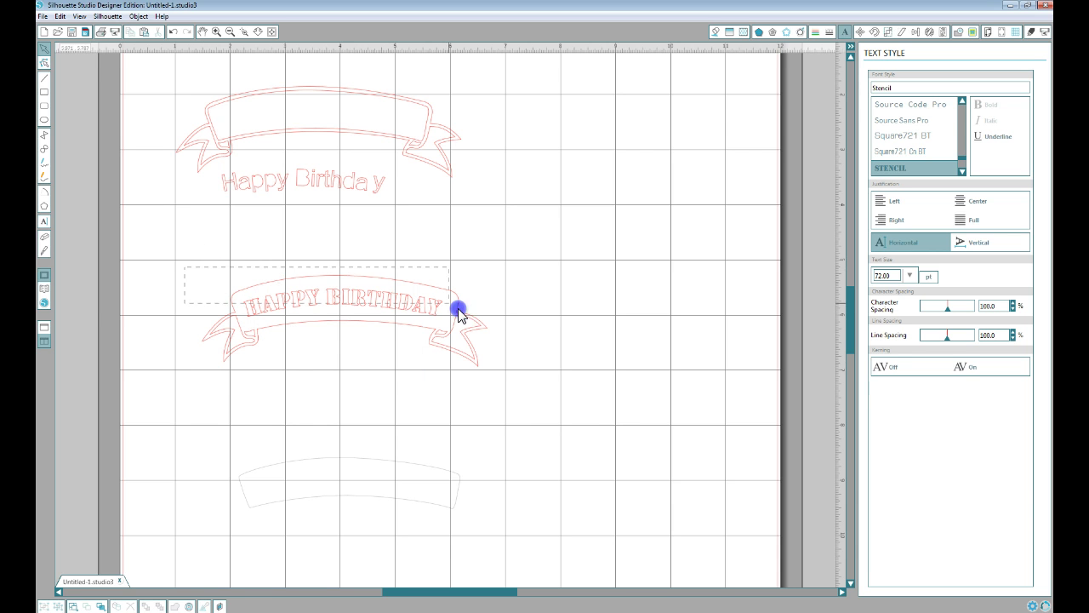
drag(458, 313, 499, 377)
right_click(468, 357)
click(492, 298)
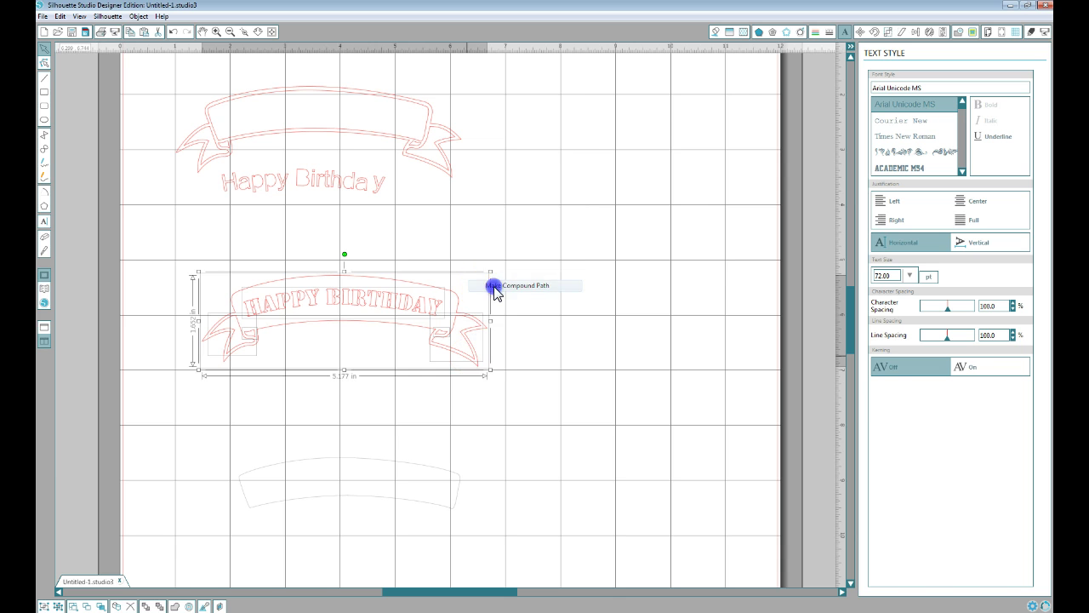
mouse_move(454, 330)
mouse_down()
mouse_move(477, 311)
mouse_move(465, 332)
mouse_up()
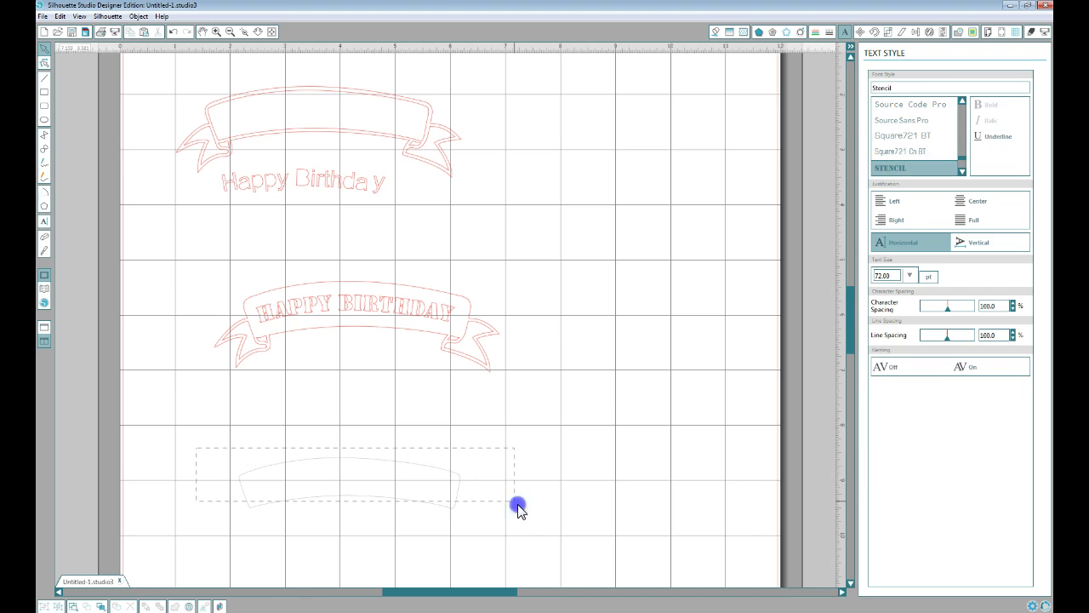
Step: Delete the leftover curved band at the bottom of the page
drag(517, 508, 515, 529)
key(Delete)
click(418, 455)
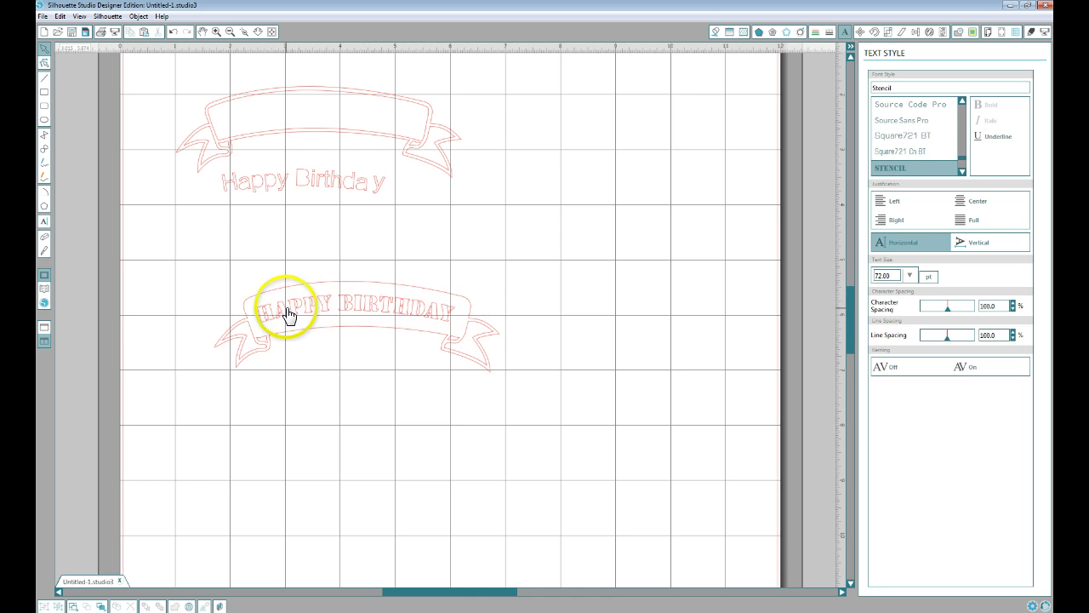
Step: Zoom in and move the HAPPY BIRTHDAY banner further right
click(216, 32)
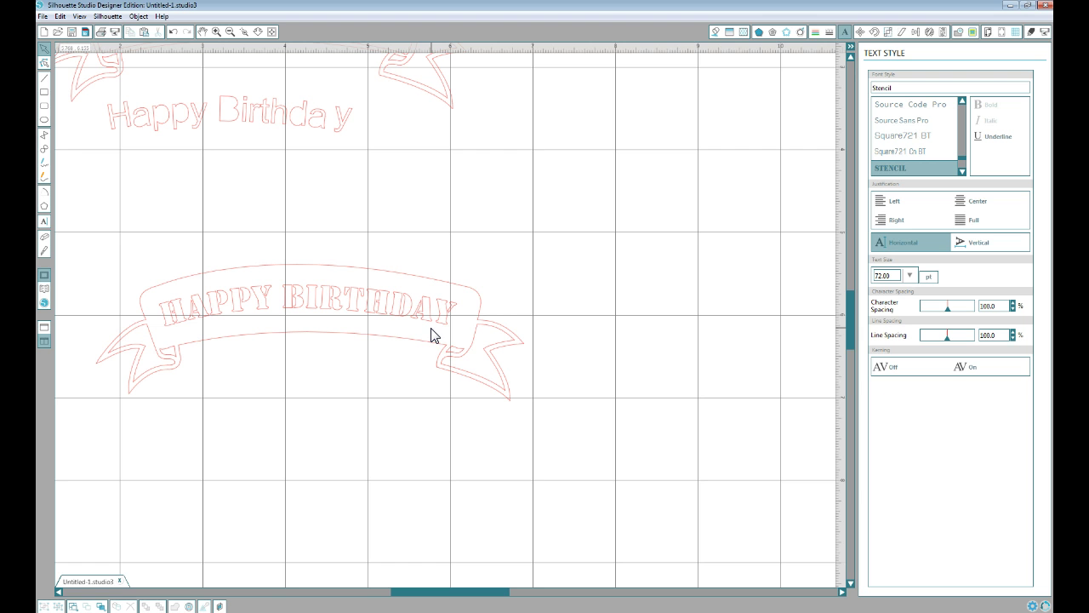
drag(403, 343, 509, 330)
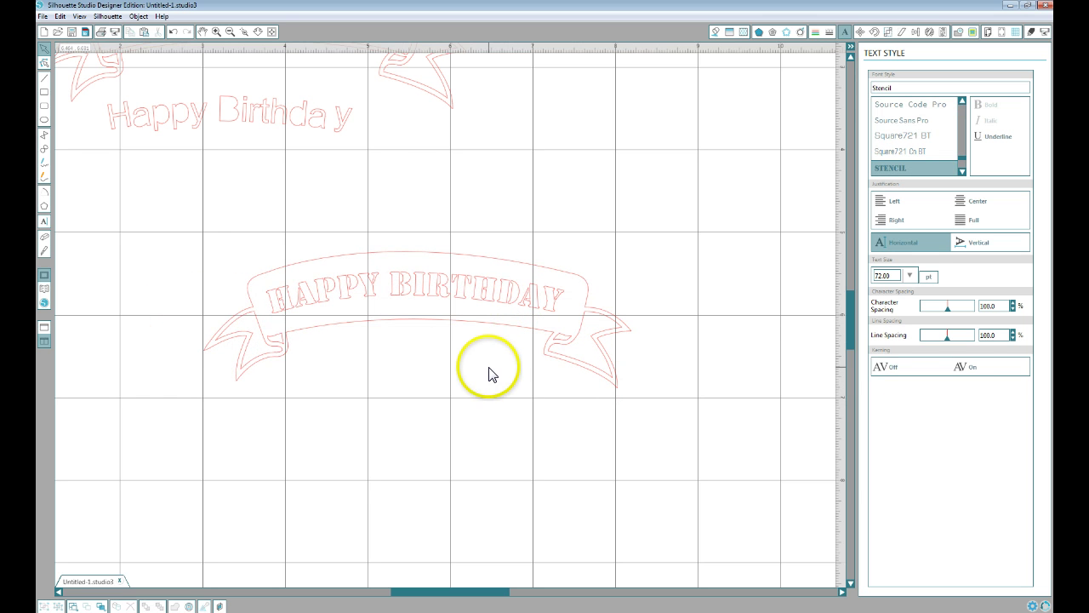